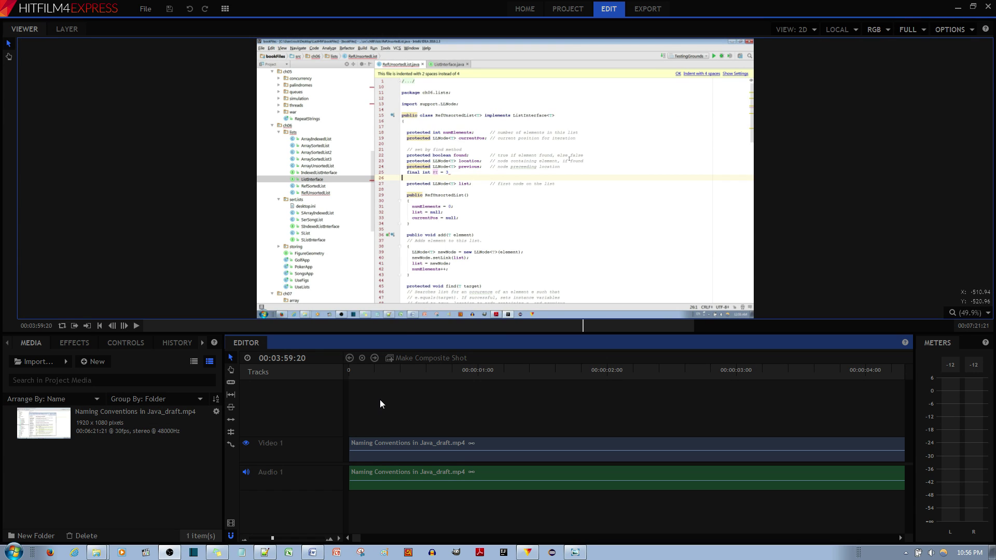
- Open the timeline track display options, then dismiss them and deselect the video and audio clips
left_click(340, 541)
left_click(340, 541)
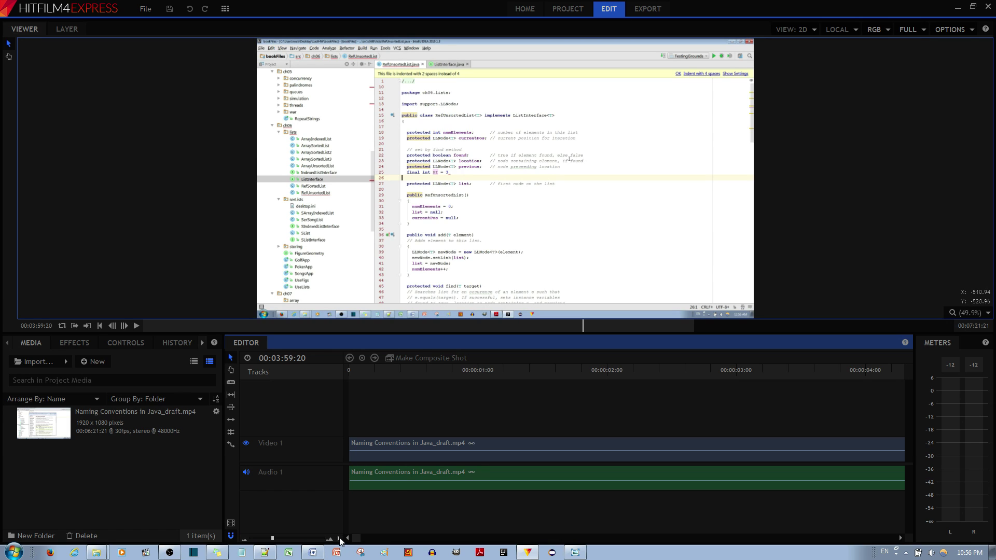
left_click(339, 539)
mouse_move(343, 527)
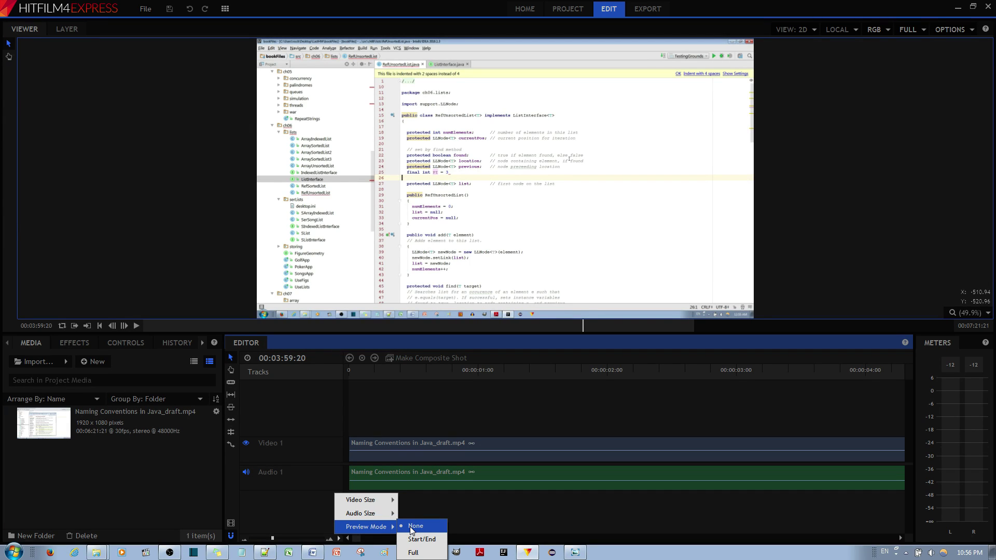
left_click(503, 445)
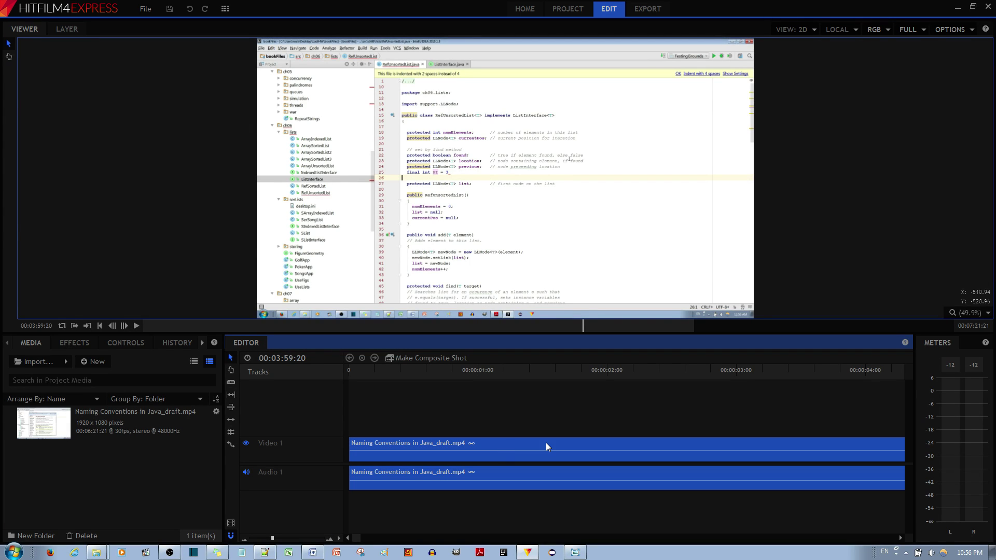
left_click_drag(357, 537, 369, 538)
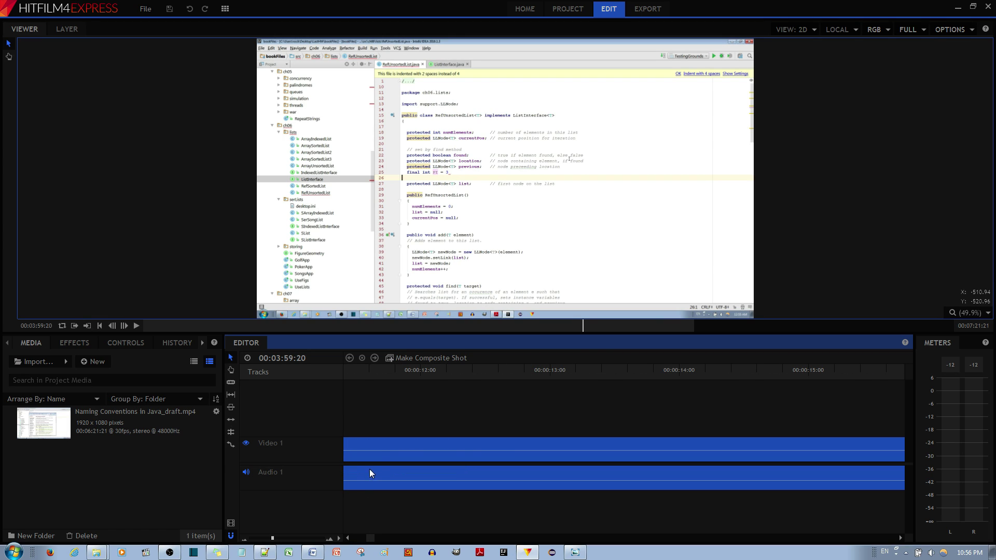
left_click(387, 418)
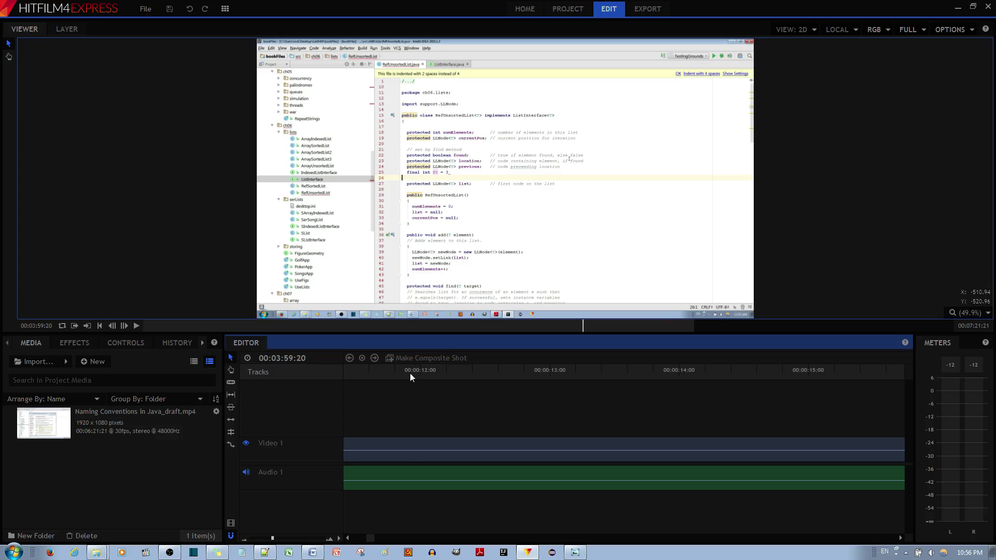
- Play the clip from about 11 to 14 seconds, then bring up the Preview Mode choices
left_click_drag(410, 372, 395, 374)
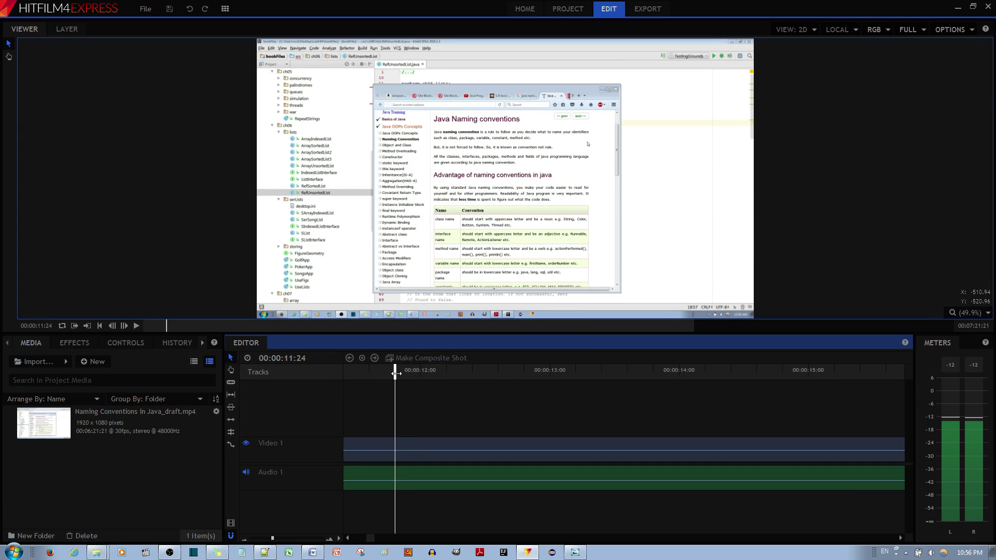
key("space")
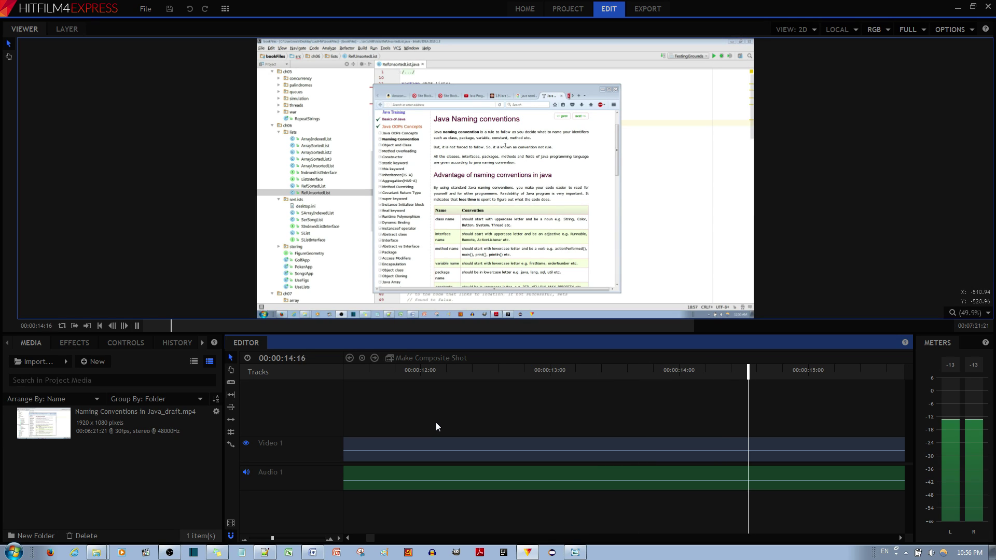
key("space")
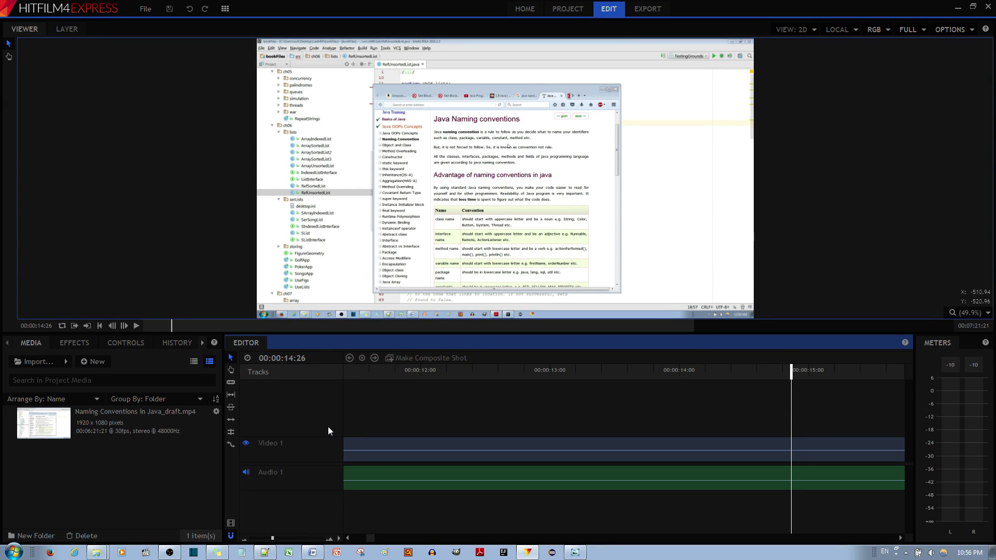
left_click(340, 539)
mouse_move(356, 528)
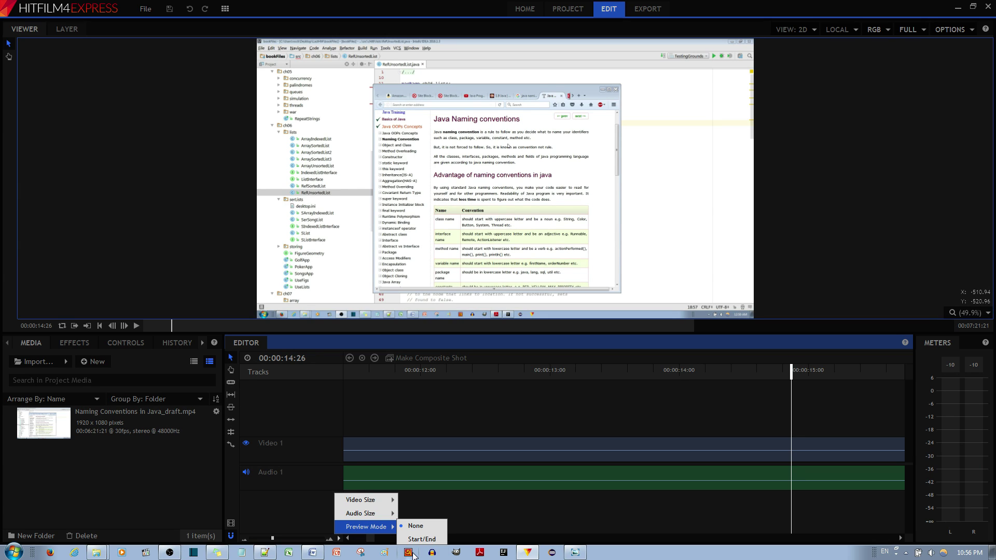
- Switch track preview to thumbnails and waveforms, then play from about 20 seconds
left_click(465, 503)
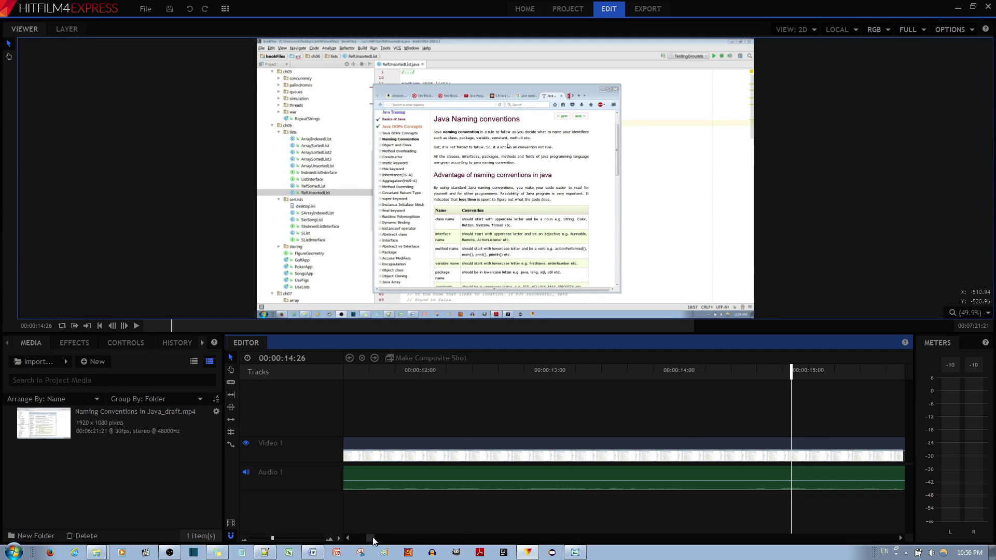
left_click_drag(371, 538, 383, 540)
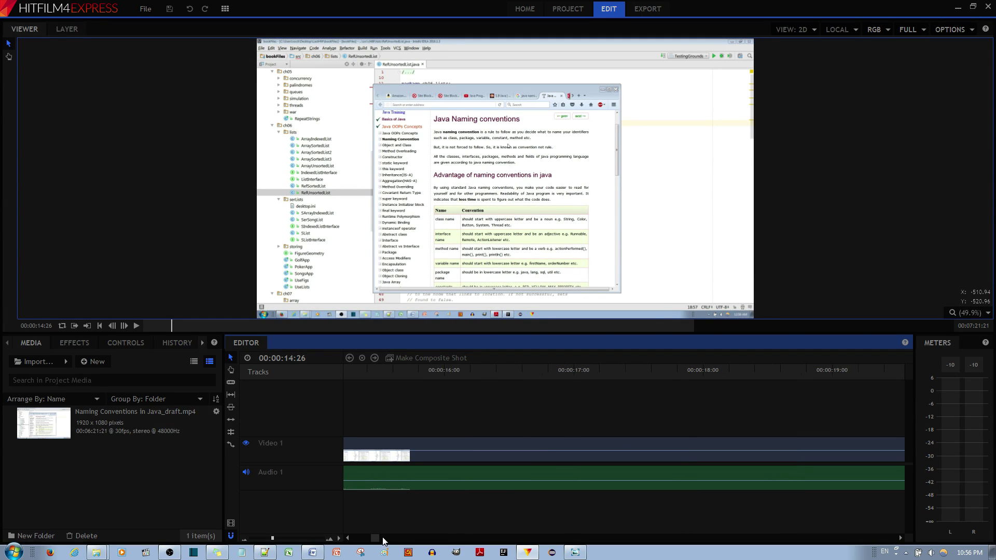
left_click(462, 366)
key("space")
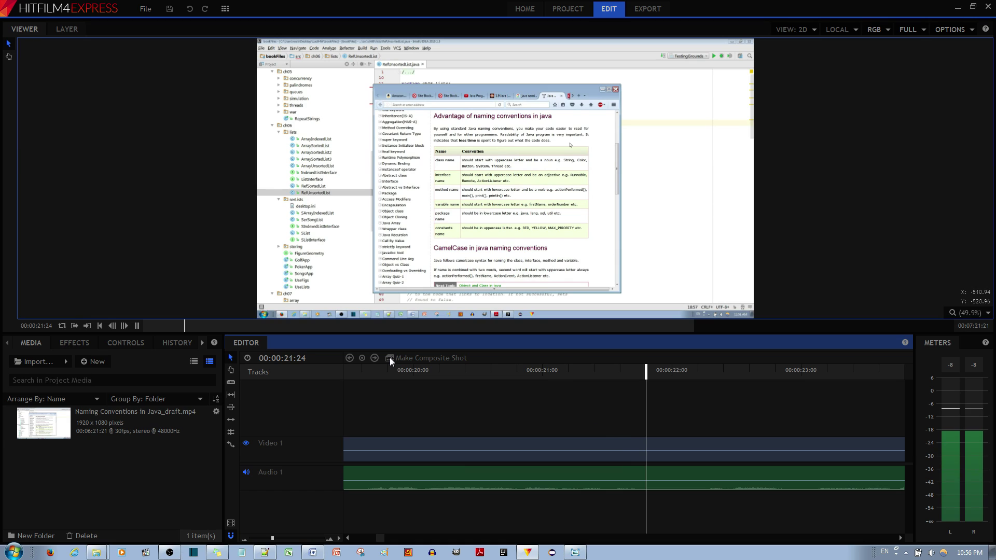
- Stop playback at 00:00:22:04 and bring up the track Video Size choices
left_click(338, 543)
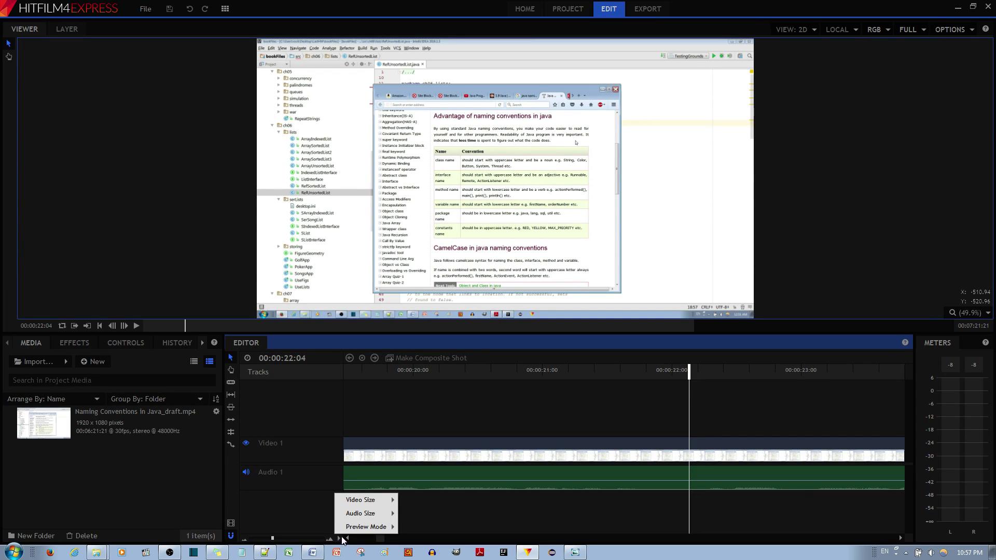
mouse_move(368, 502)
mouse_move(368, 526)
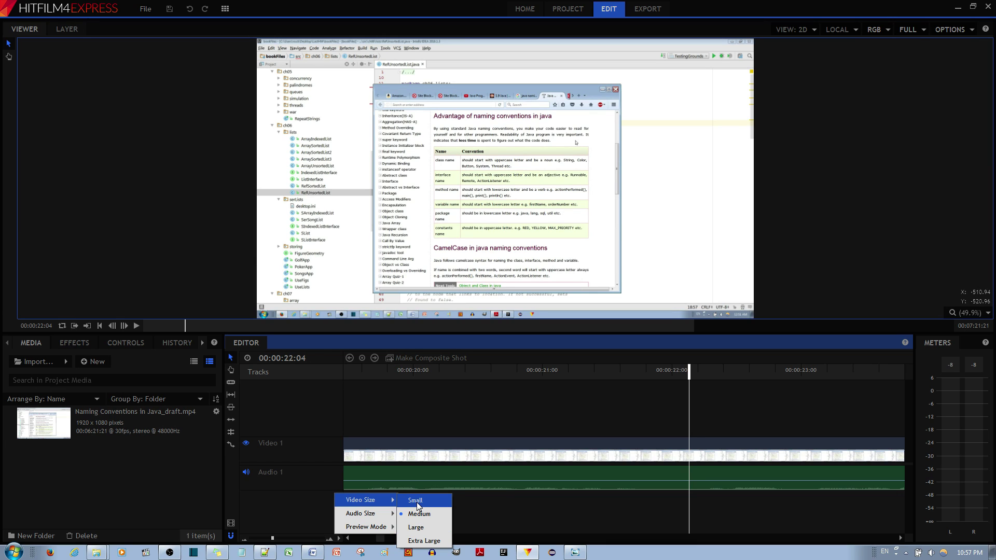
- Shrink the video track to Small and test-play from near the clip start
left_click(415, 501)
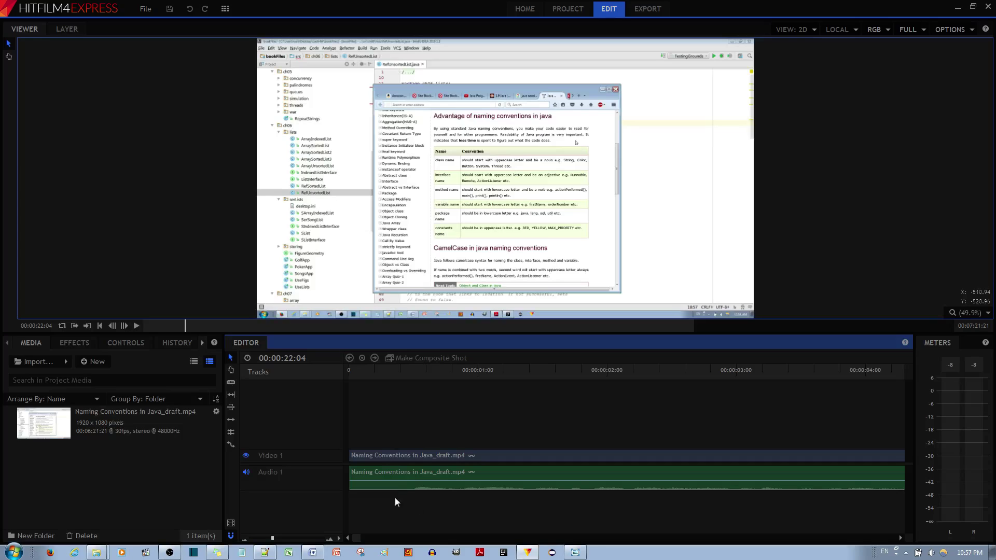
left_click(417, 373)
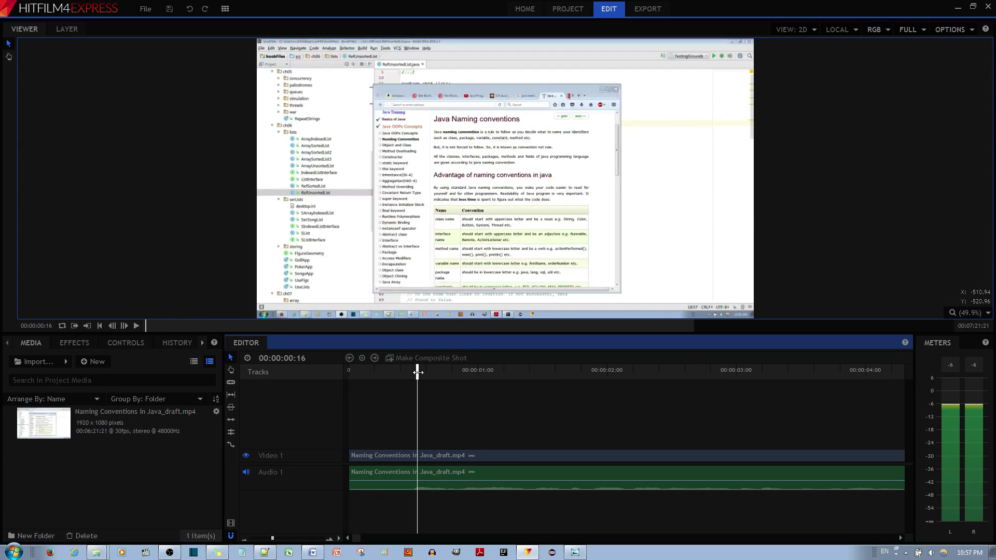
key("space")
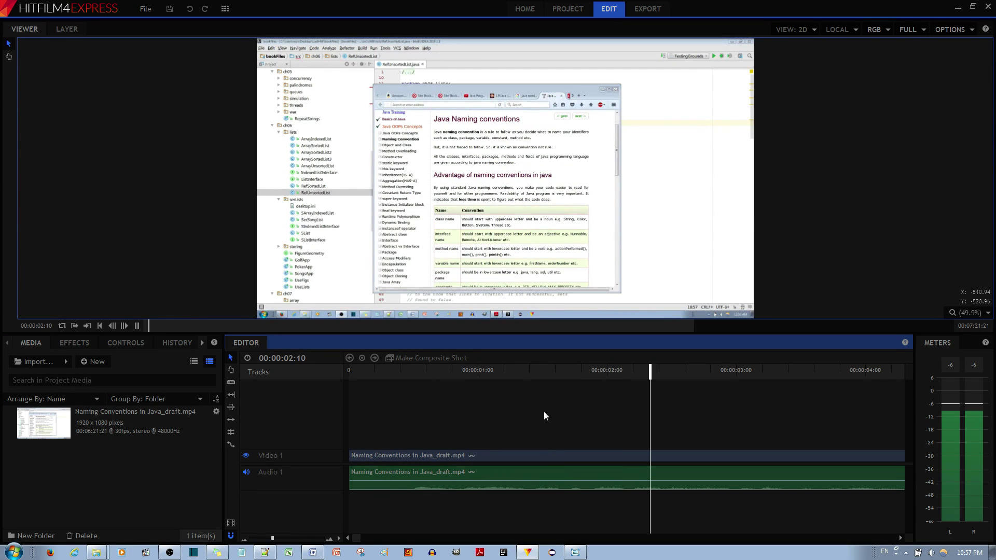
key("space")
- Play from about 17 seconds, then show the None/Start/End/Full Preview Mode submenu
left_click_drag(359, 540, 378, 540)
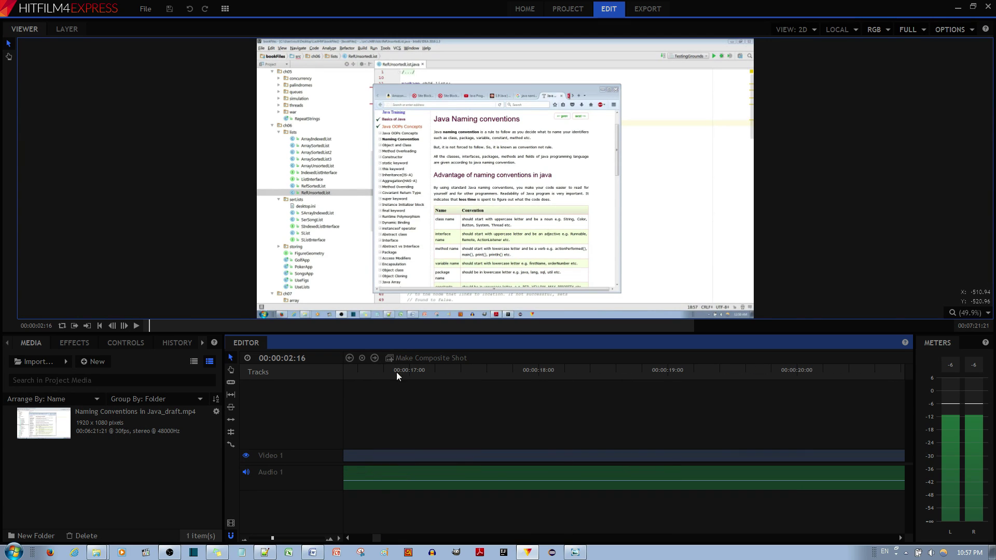
left_click(413, 372)
key("space")
key("space")
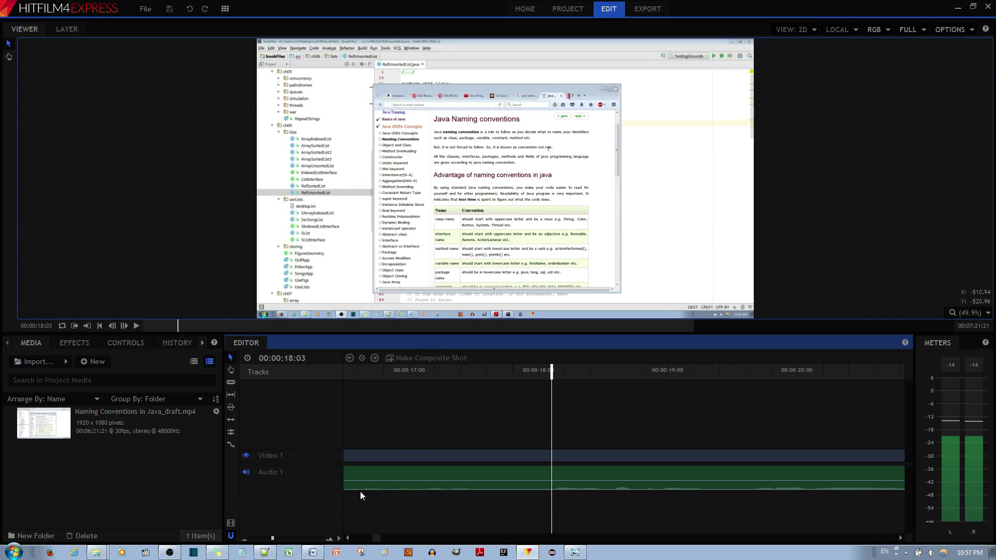
right_click(338, 538)
mouse_move(368, 528)
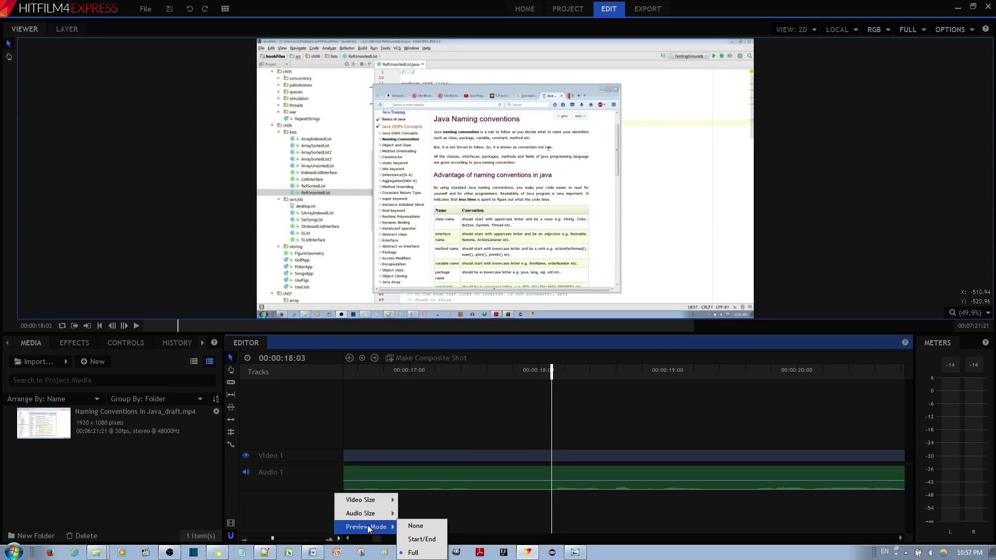
mouse_move(386, 503)
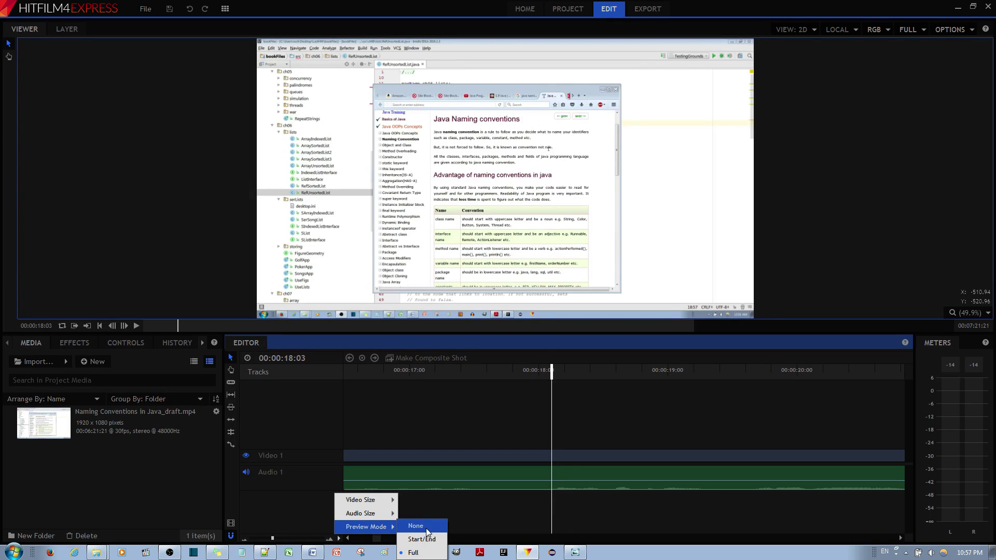
- Set track Preview Mode to Start/End and Video Size to Medium
left_click(414, 540)
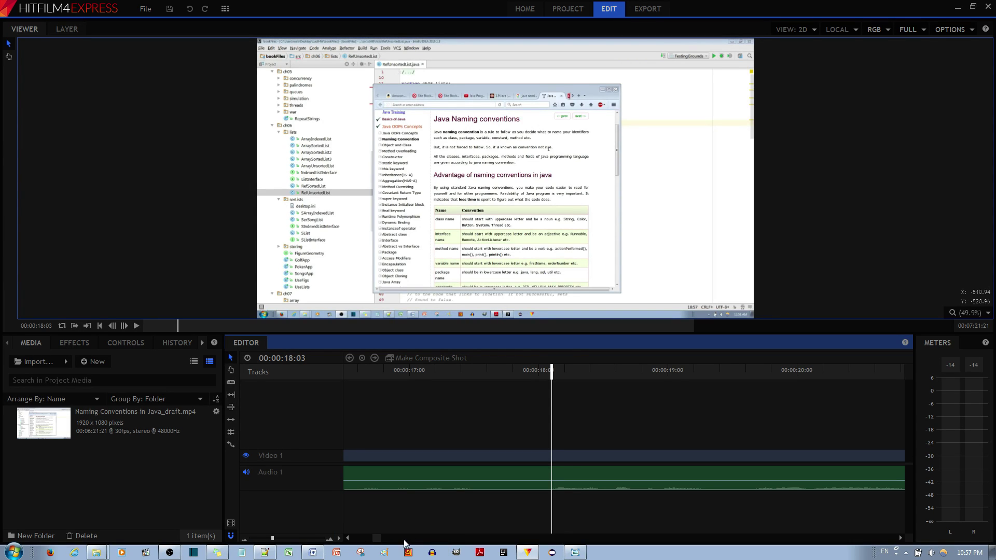
right_click(342, 541)
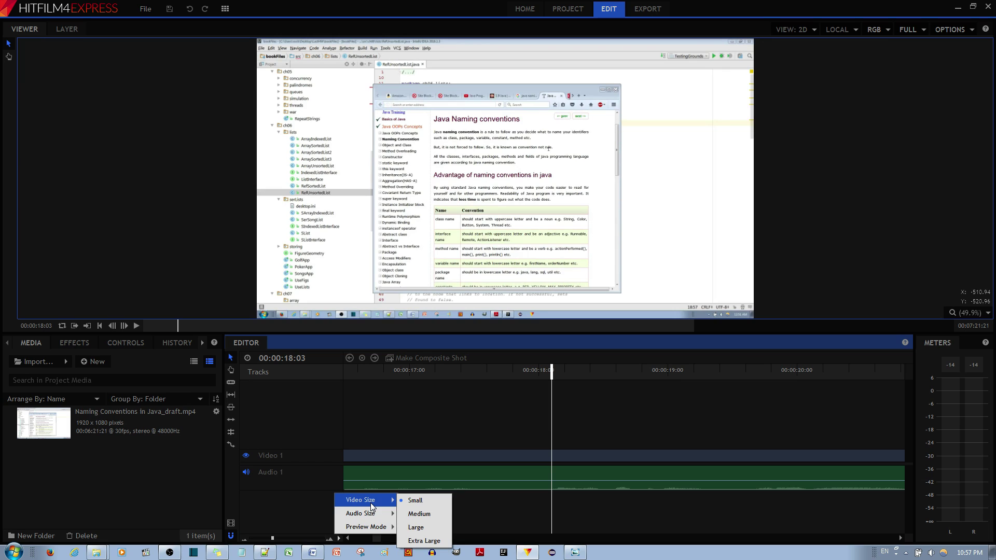
left_click(419, 514)
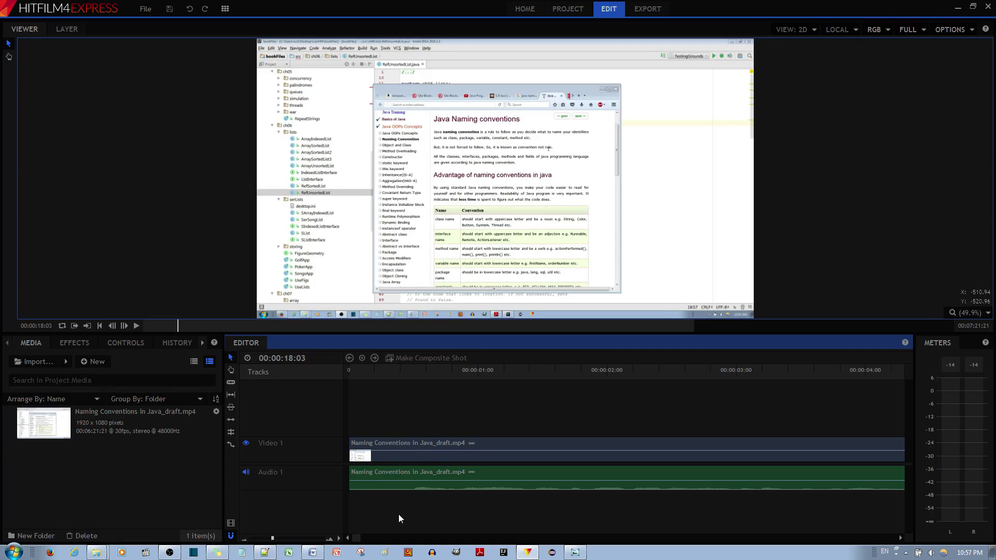
- Play the clip from about 8 seconds and stop at 00:00:10:08
left_click_drag(356, 538, 365, 538)
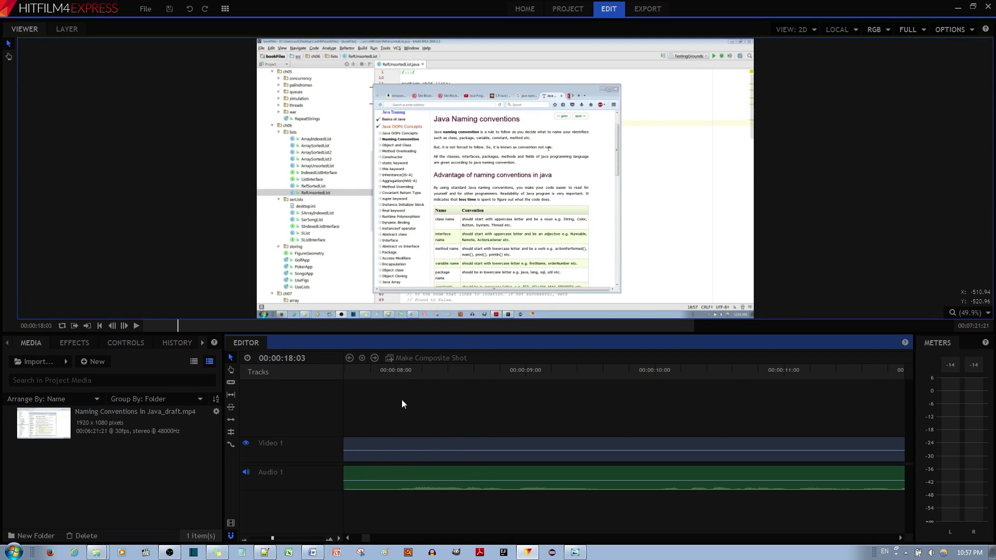
left_click(426, 372)
key("space")
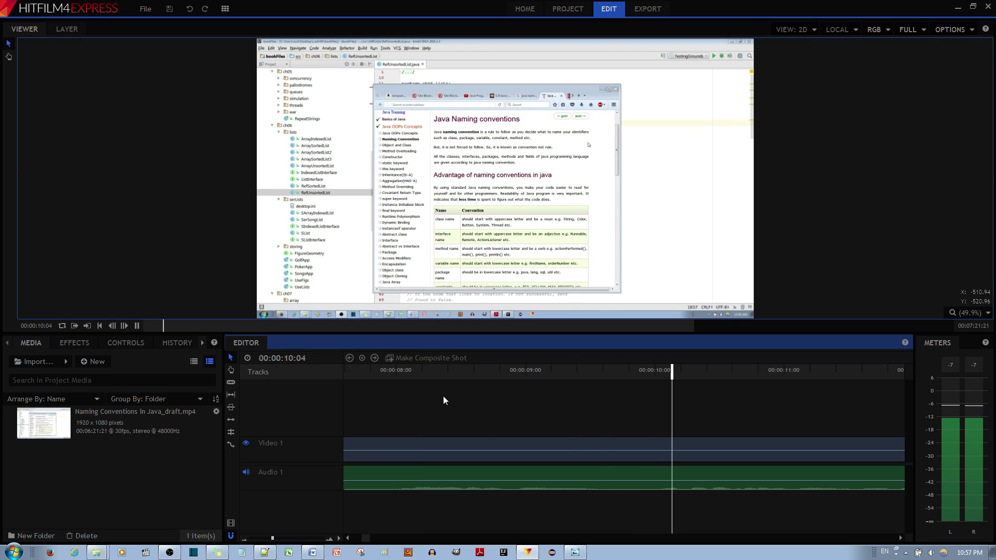
key("space")
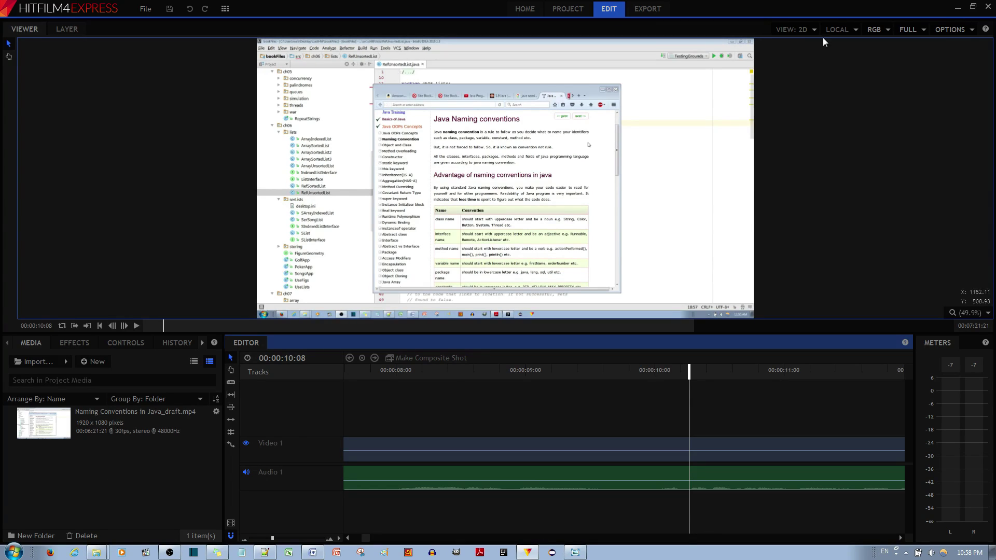
- Minimize HitFilm, launch NVIDIA Control Panel from the desktop, and show Set PhysX Configuration
left_click(958, 8)
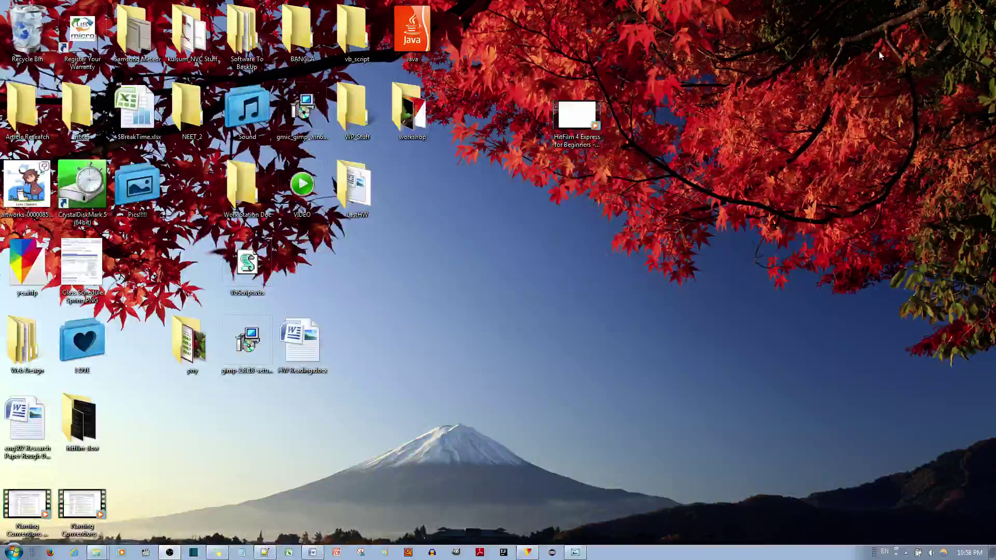
right_click(467, 252)
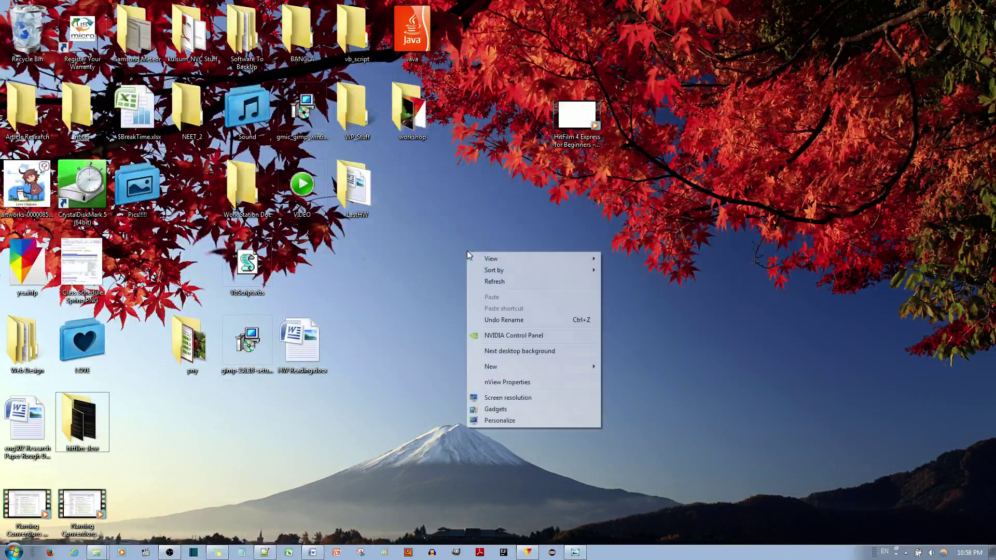
left_click(515, 335)
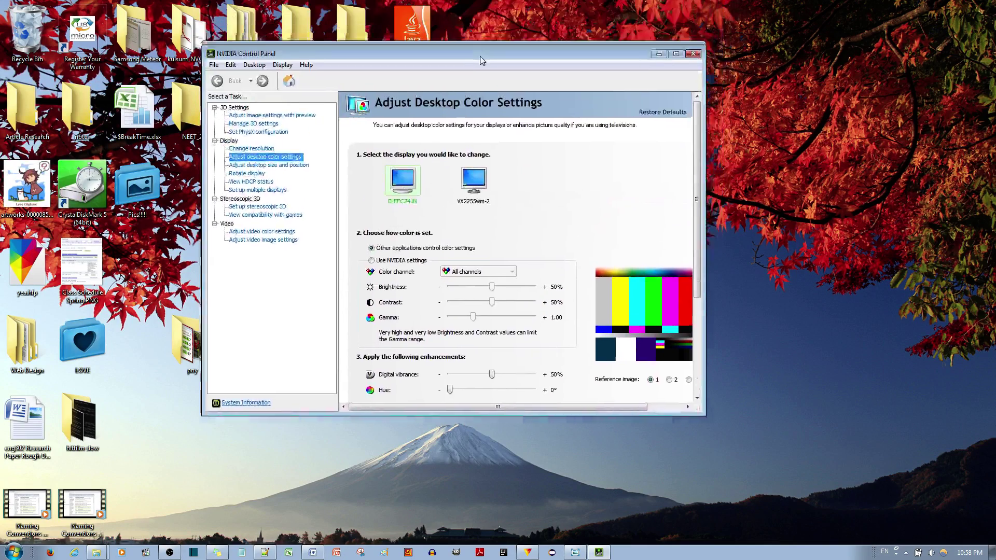
left_click_drag(478, 48, 506, 117)
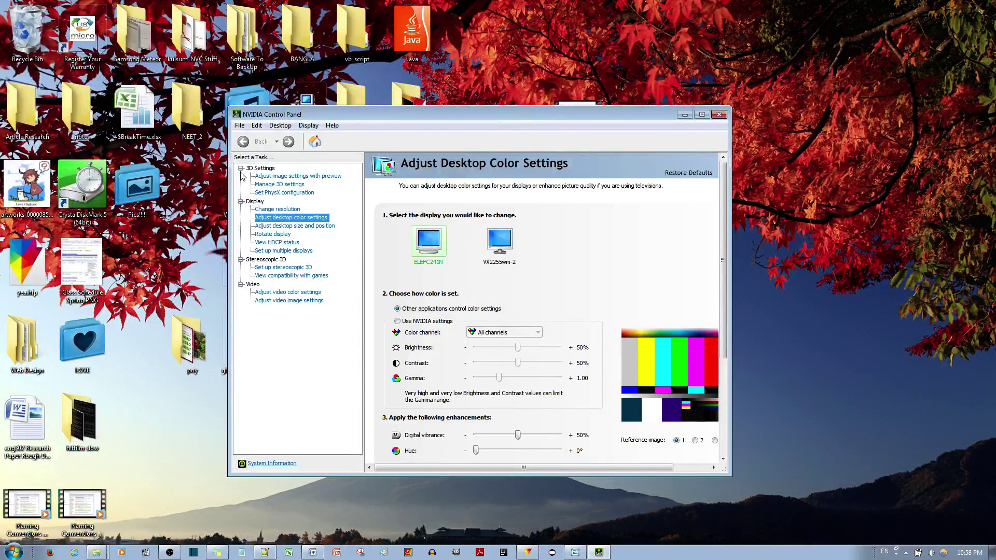
left_click(275, 195)
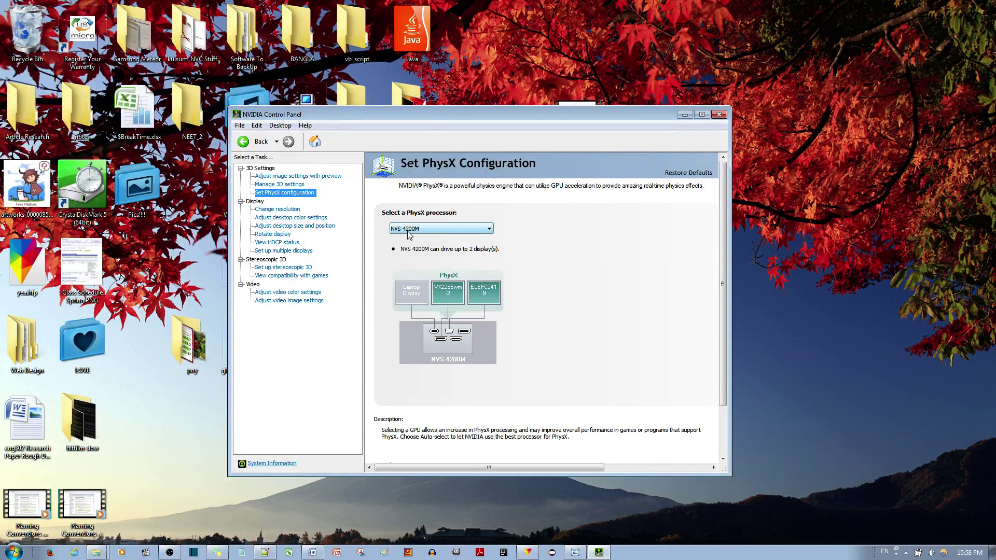
- Try CPU as PhysX processor, cancel to keep NVS 4200M, and close the control panel
left_click(436, 227)
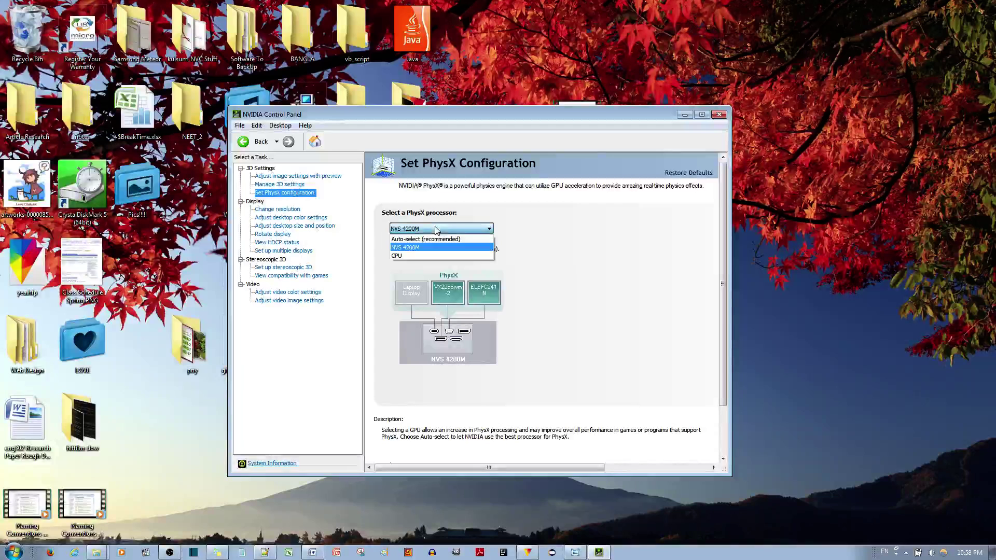
left_click(412, 256)
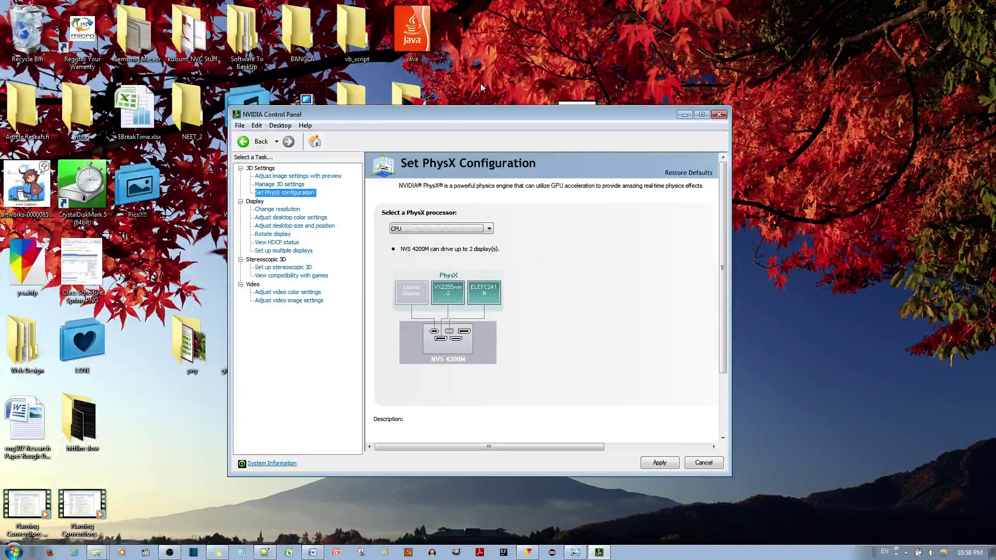
left_click_drag(450, 115, 518, 103)
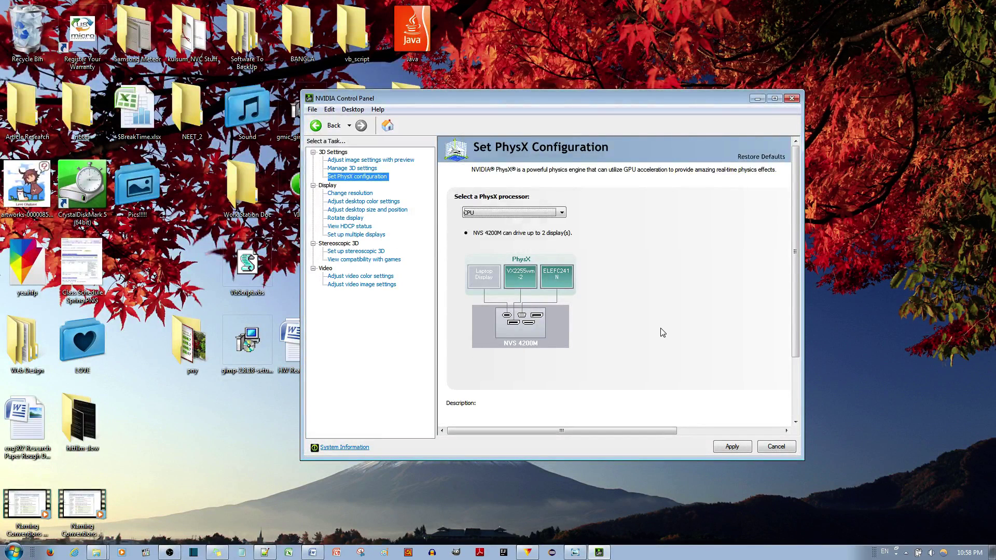
left_click(775, 447)
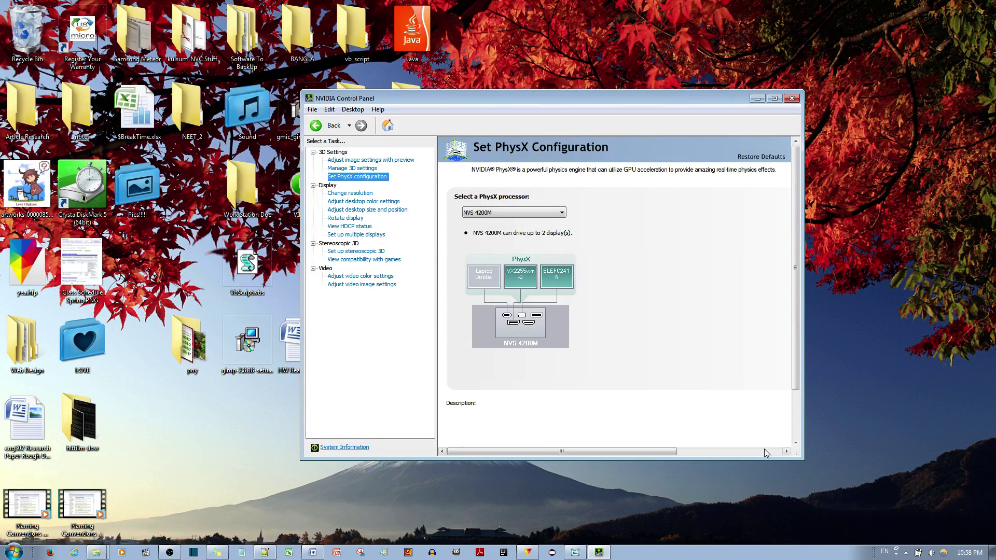
left_click(791, 98)
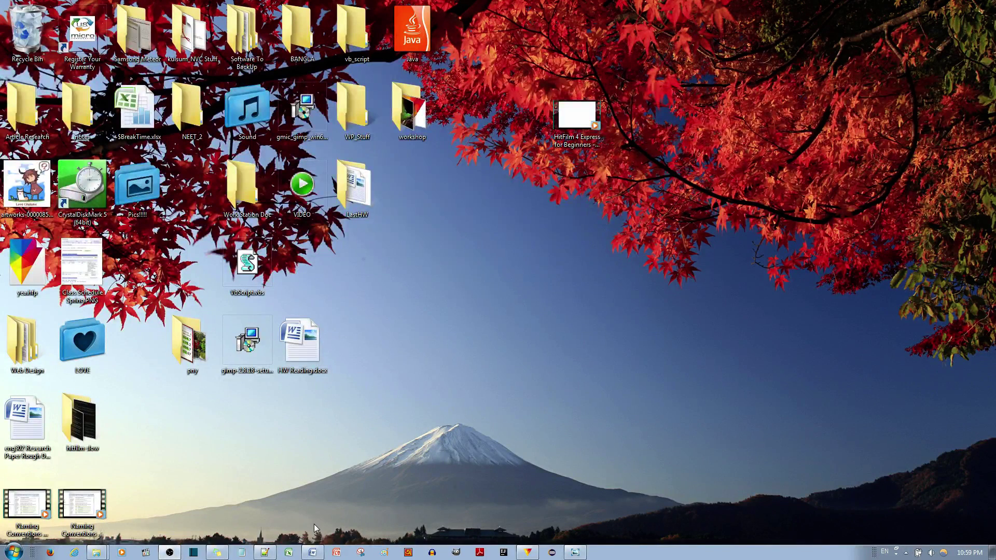
- Restore the HitFilm 4 Express window from the taskbar
left_click(527, 553)
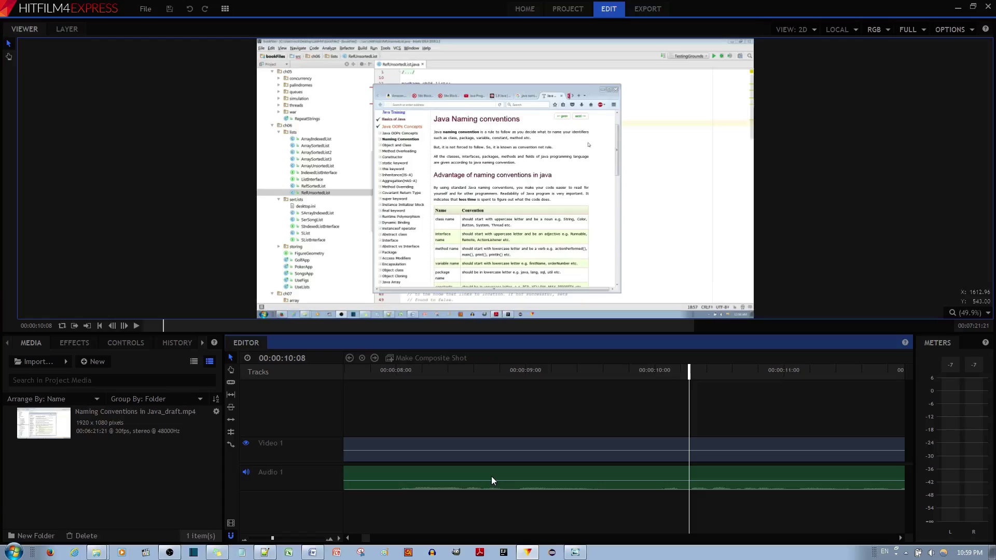